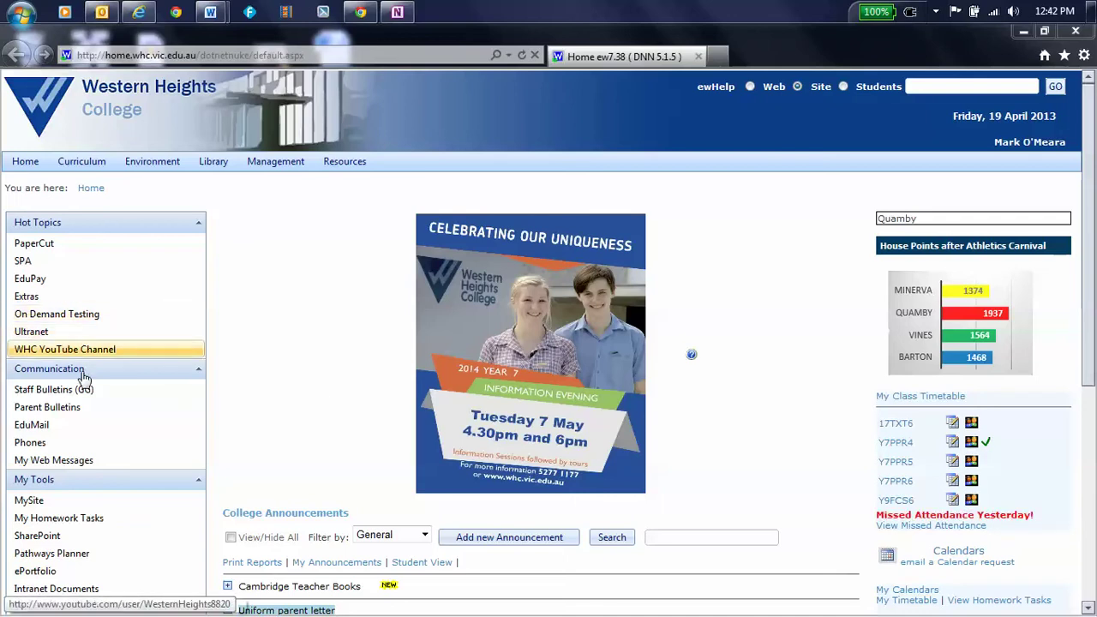
Open the 7-LITERACY notebook from SharePoint's StaffStudents library, Year07 folder, in the browser.
{"action": "left_click", "coordinate": [95, 544]}
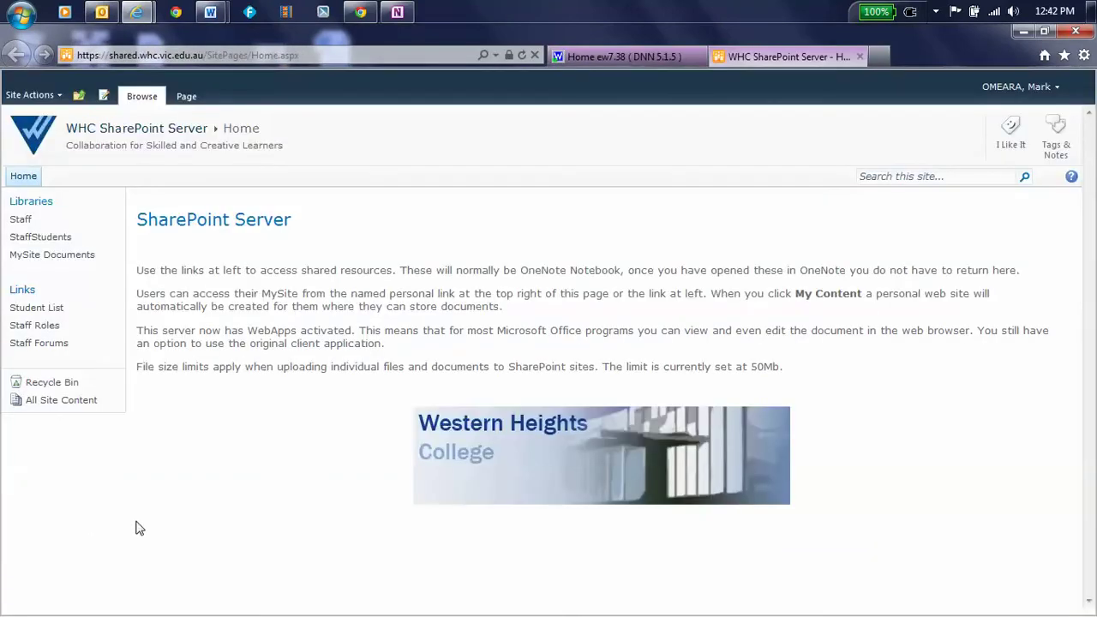
{"action": "left_click", "coordinate": [43, 238]}
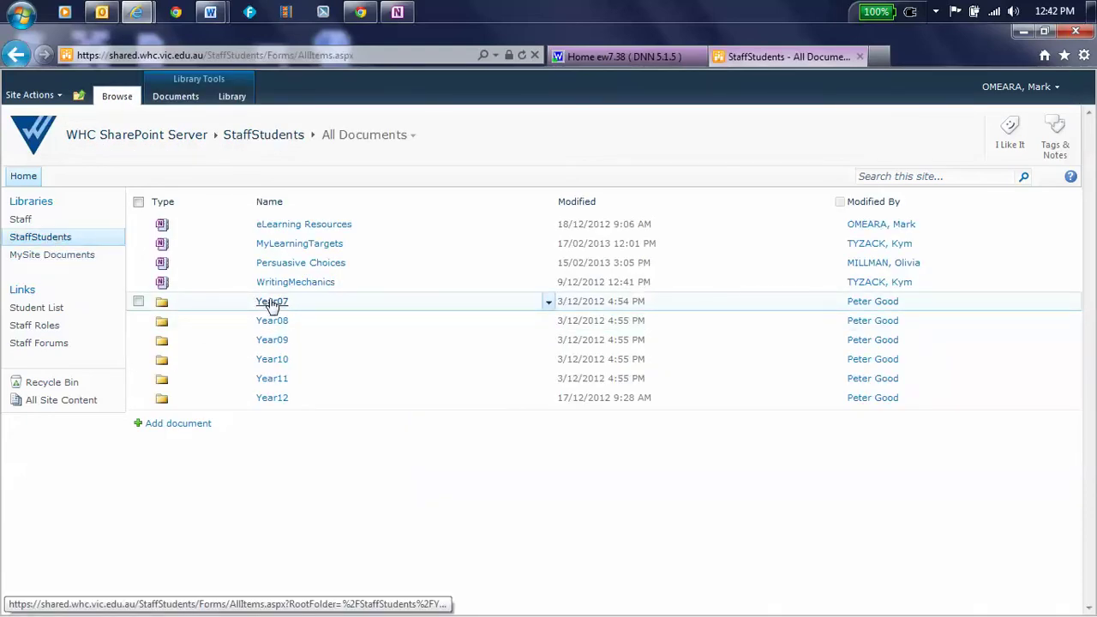
{"action": "left_click", "coordinate": [271, 302]}
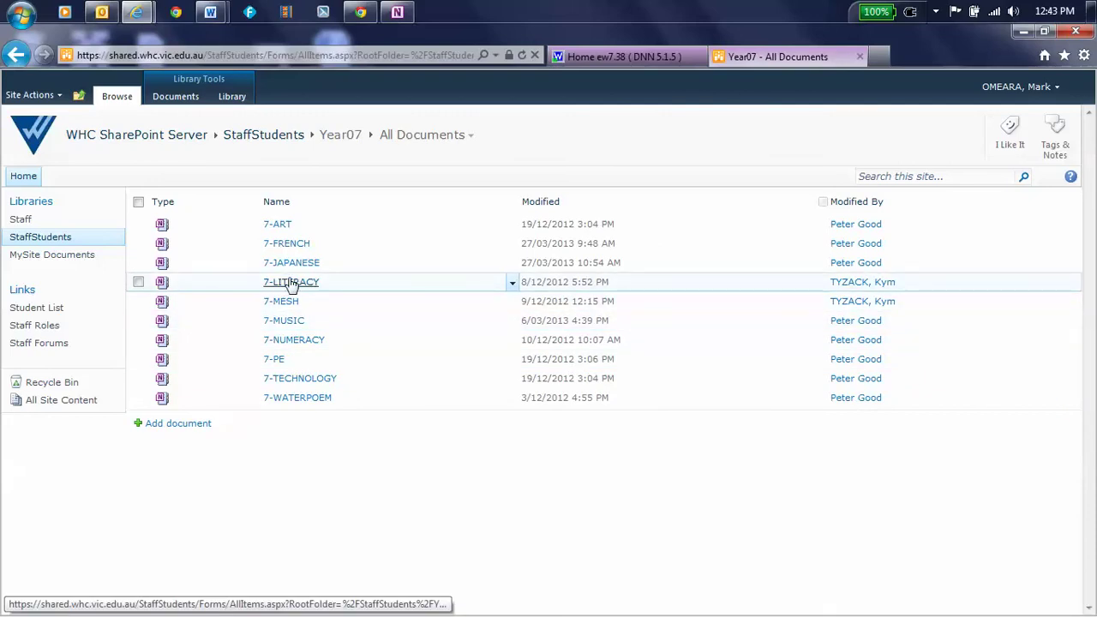
{"action": "left_click", "coordinate": [290, 283]}
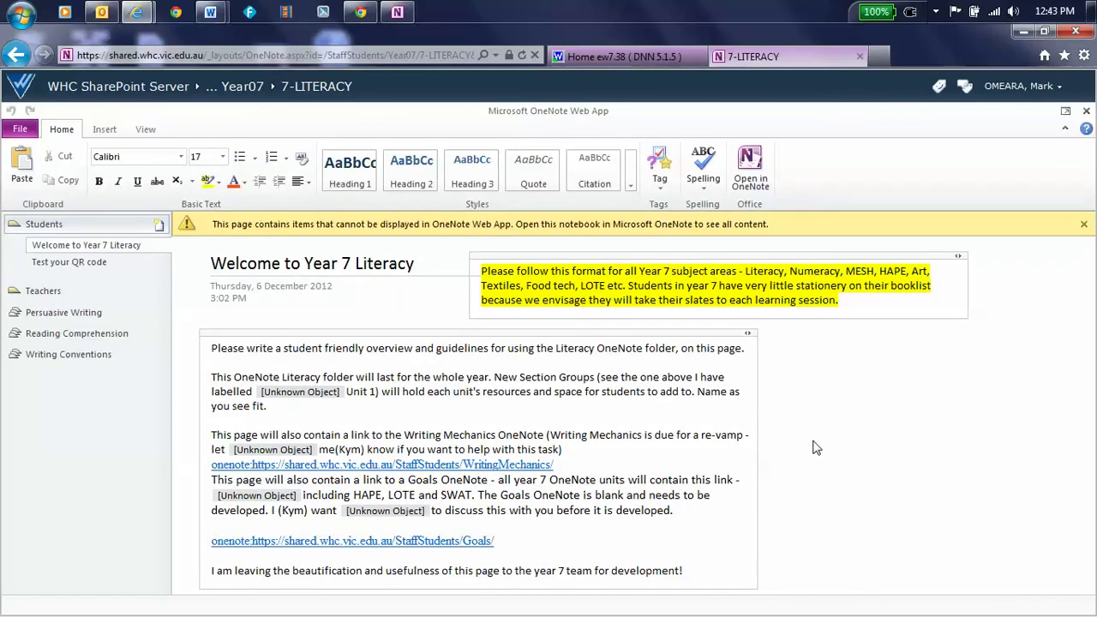
Open the 7-LITERACY notebook in desktop OneNote and confirm the security prompt.
{"action": "left_click", "coordinate": [750, 183]}
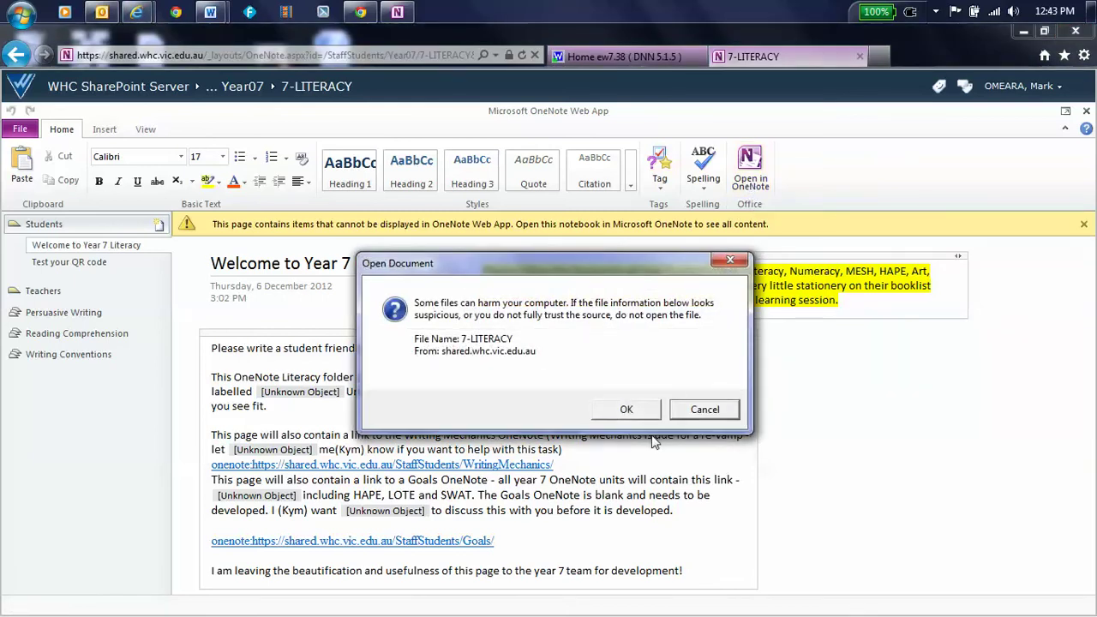
{"action": "left_click", "coordinate": [626, 415]}
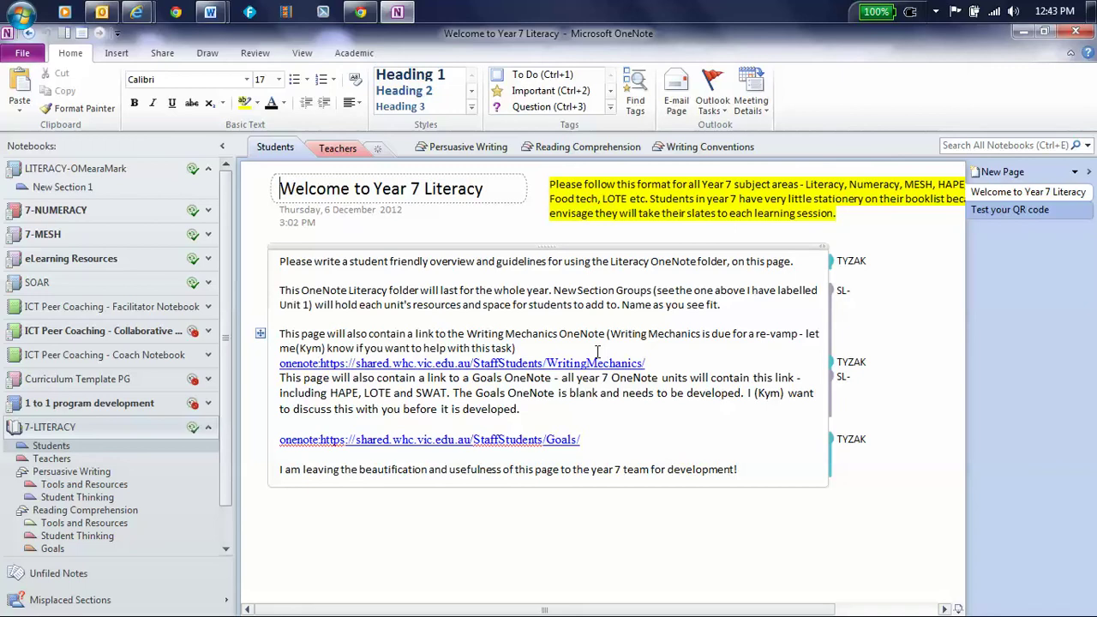
{"action": "mouse_move", "coordinate": [120, 429]}
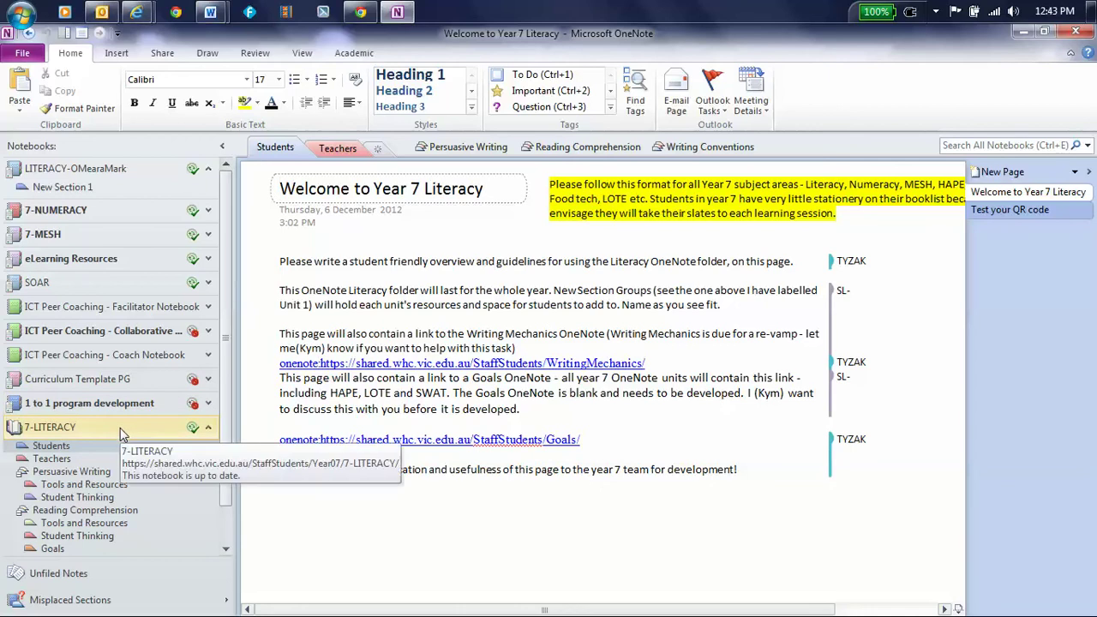
{"action": "left_click_drag", "start_coordinate": [120, 428], "coordinate": [99, 175]}
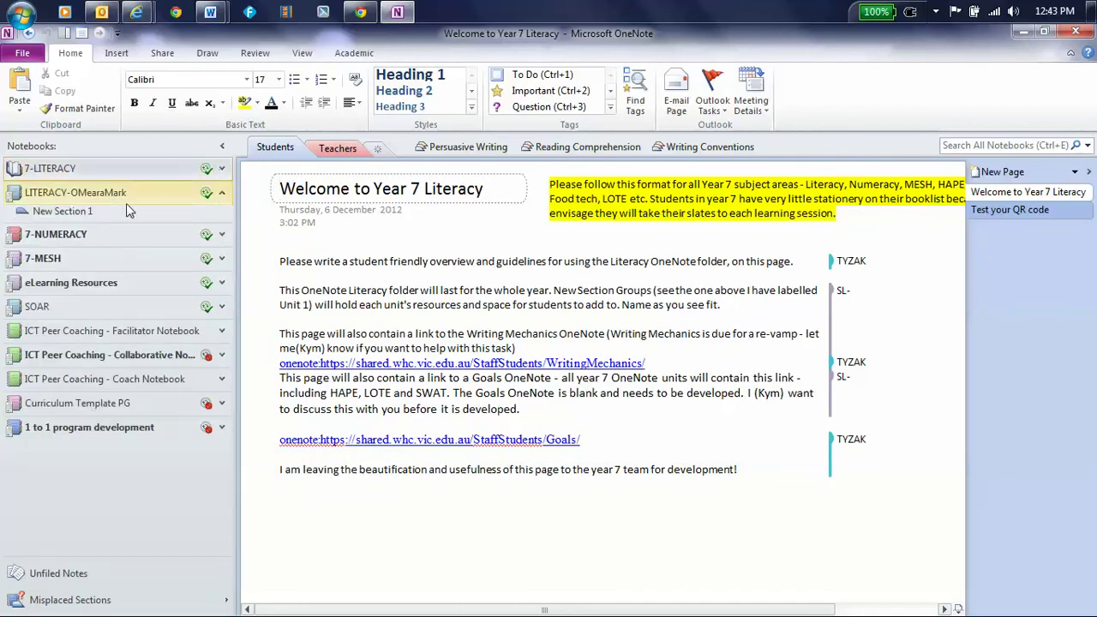
{"action": "mouse_move", "coordinate": [109, 202]}
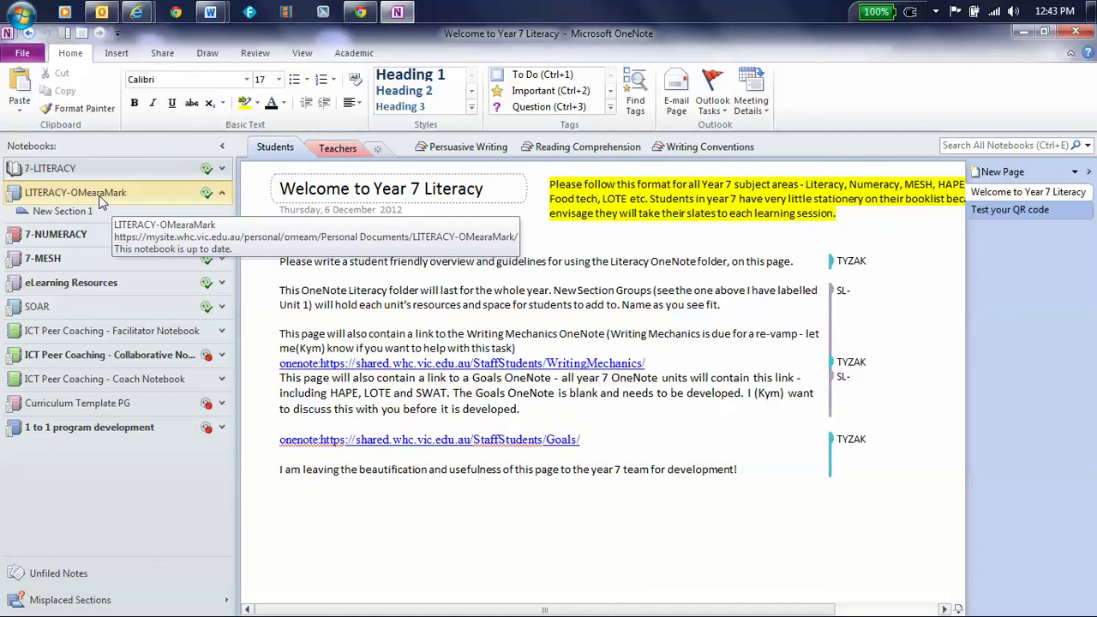
{"action": "mouse_move", "coordinate": [99, 177]}
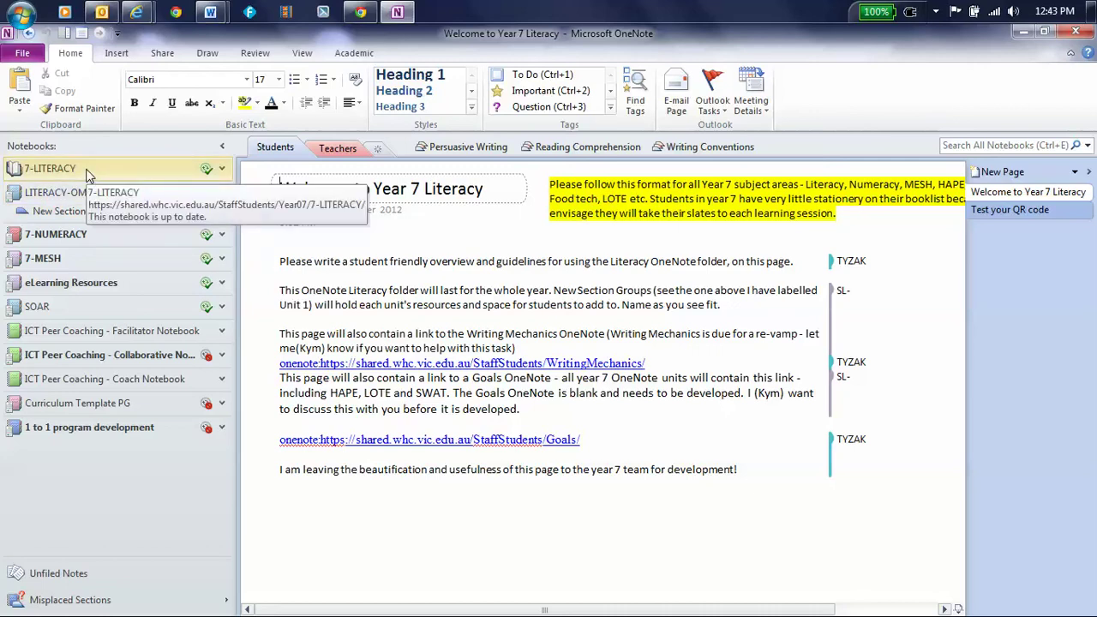
{"action": "mouse_move", "coordinate": [76, 196]}
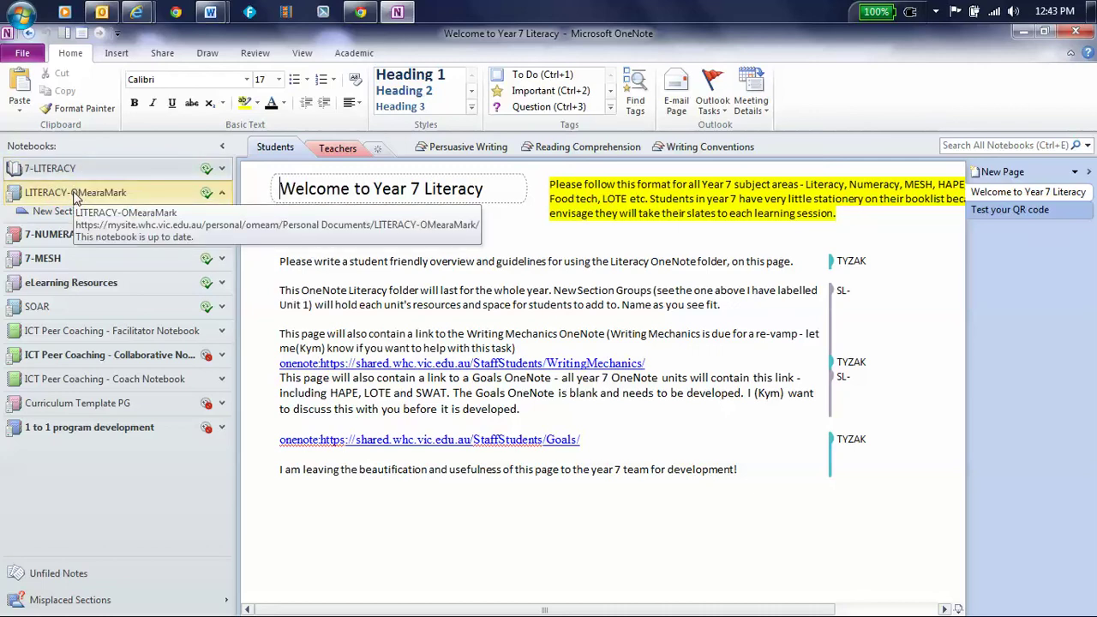
{"action": "left_click", "coordinate": [75, 196]}
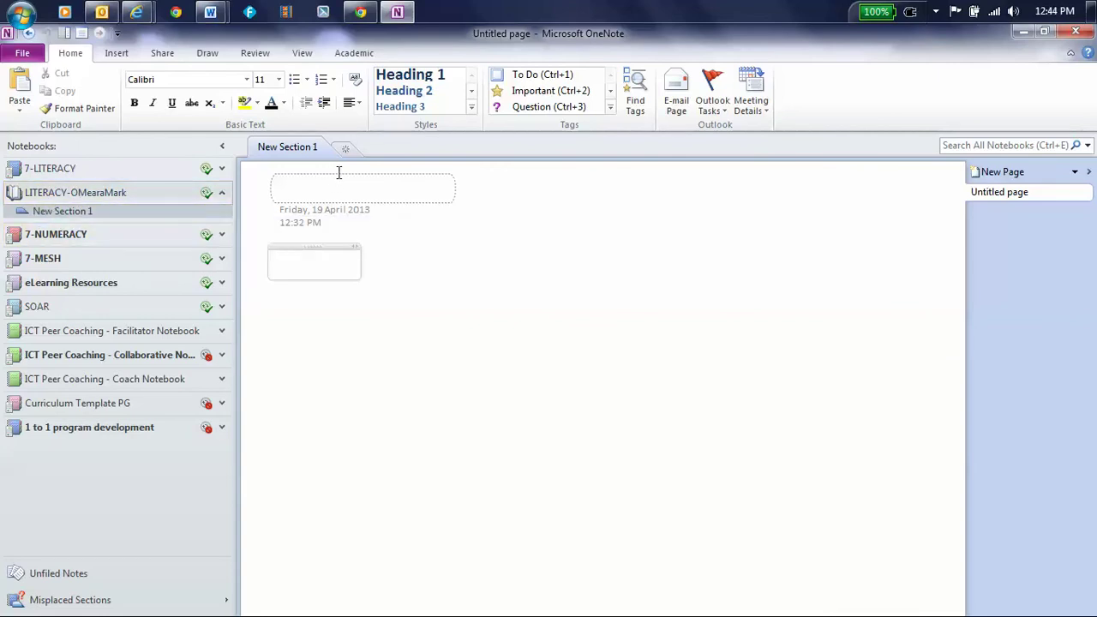
{"action": "right_click", "coordinate": [373, 152]}
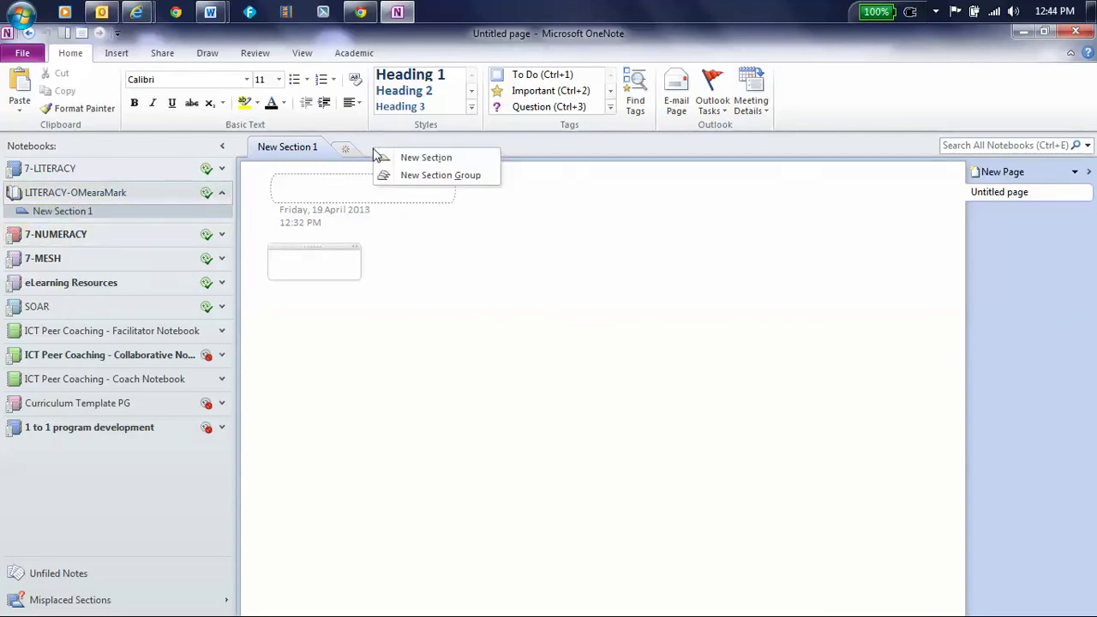
{"action": "left_click", "coordinate": [415, 178]}
{"action": "type", "text": "Reading"}
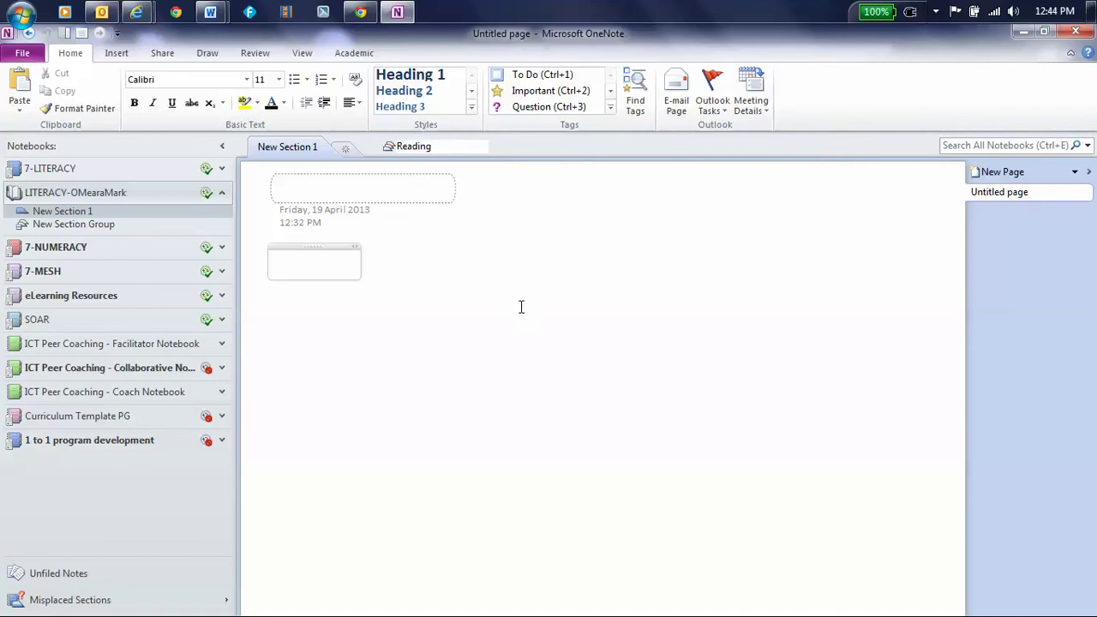
{"action": "key", "text": "Return"}
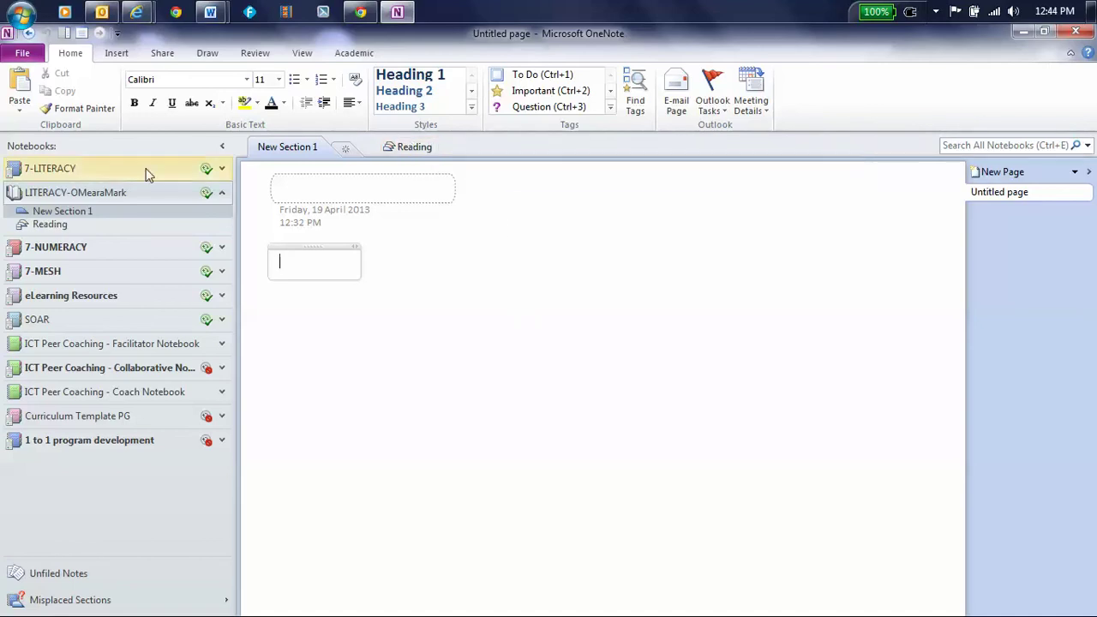
In 7-LITERACY, go to the Reading Comprehension section group under Teachers.
{"action": "left_click", "coordinate": [77, 170]}
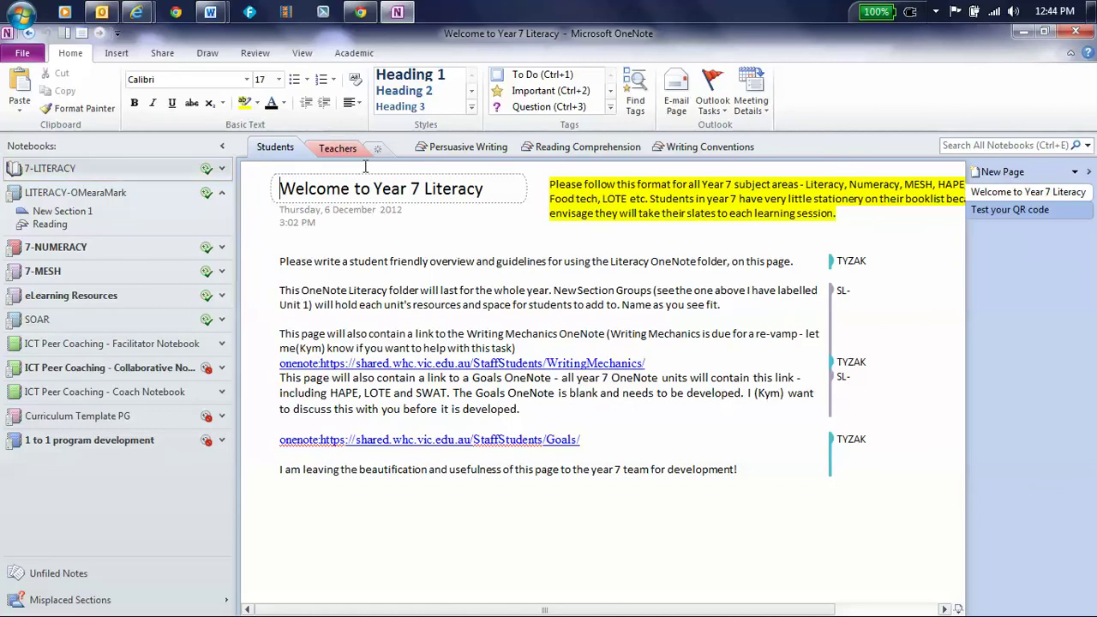
{"action": "left_click", "coordinate": [342, 149]}
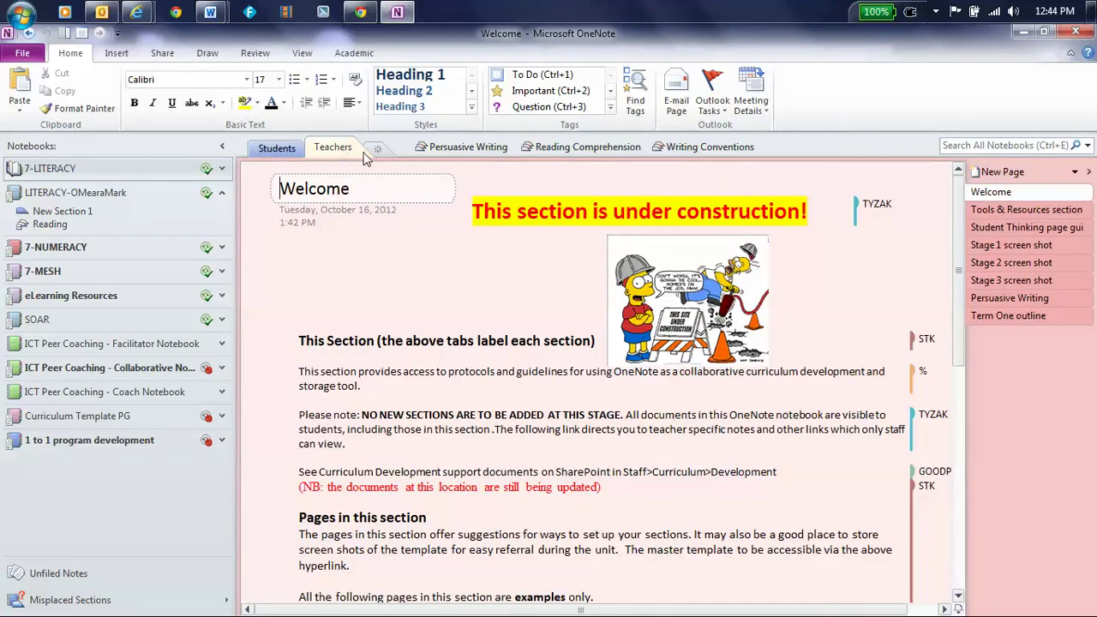
{"action": "left_click", "coordinate": [572, 154]}
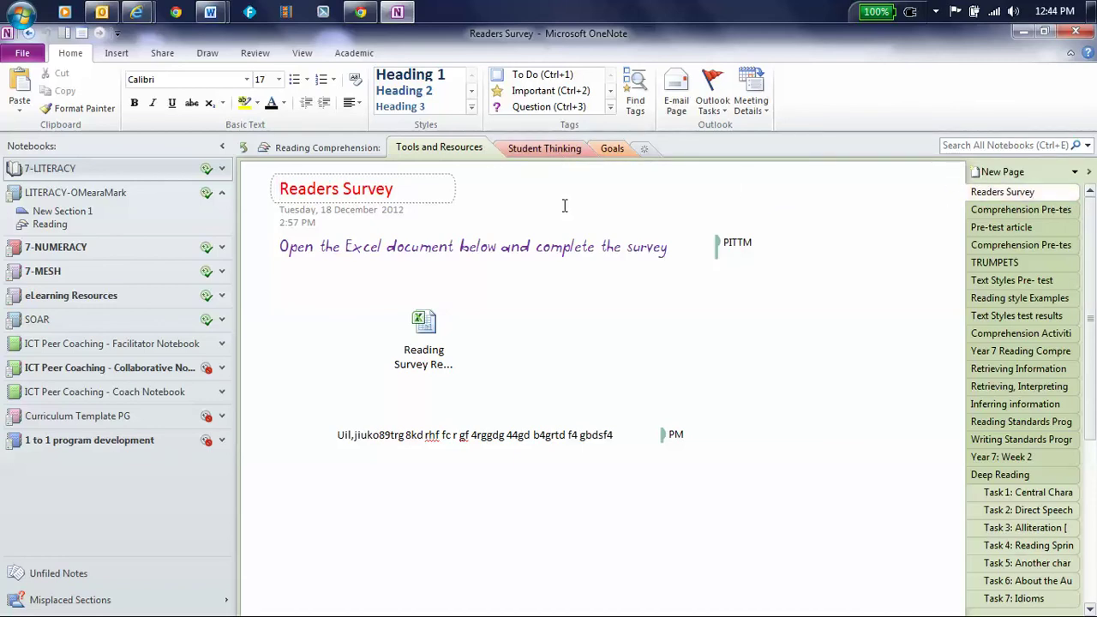
{"action": "right_click", "coordinate": [447, 155]}
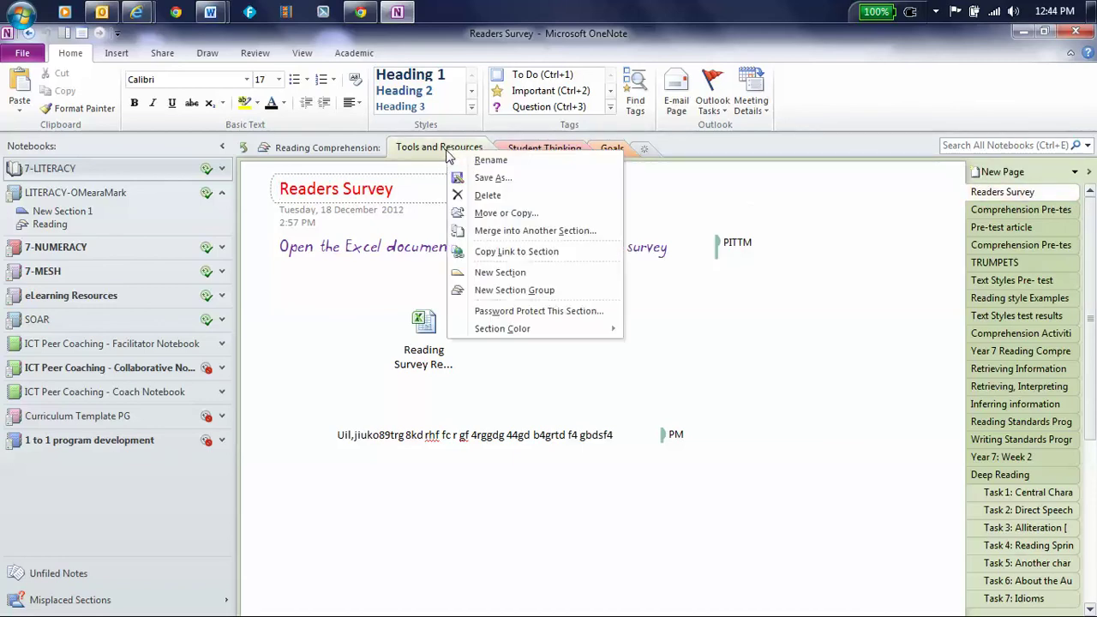
{"action": "left_click", "coordinate": [507, 213]}
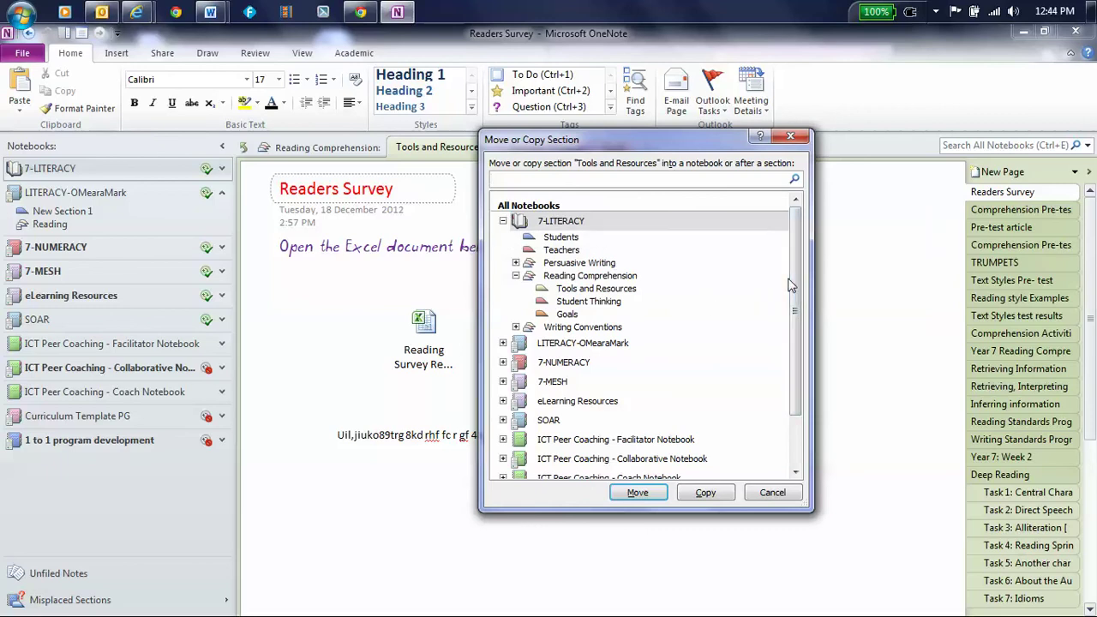
{"action": "left_click", "coordinate": [587, 344]}
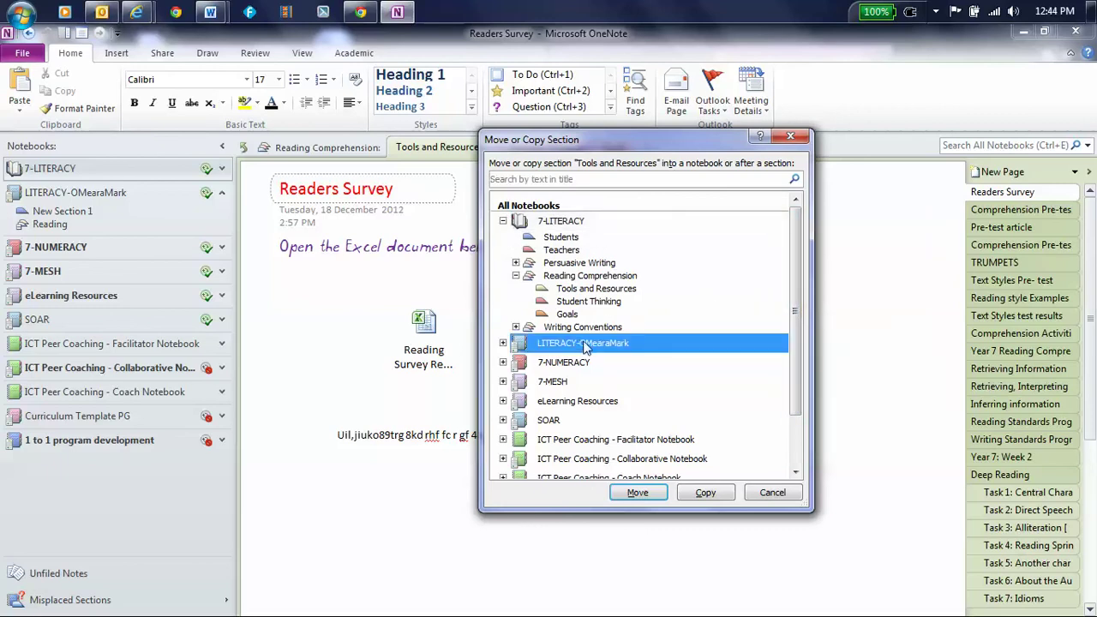
{"action": "left_click", "coordinate": [503, 344]}
{"action": "left_click", "coordinate": [561, 374]}
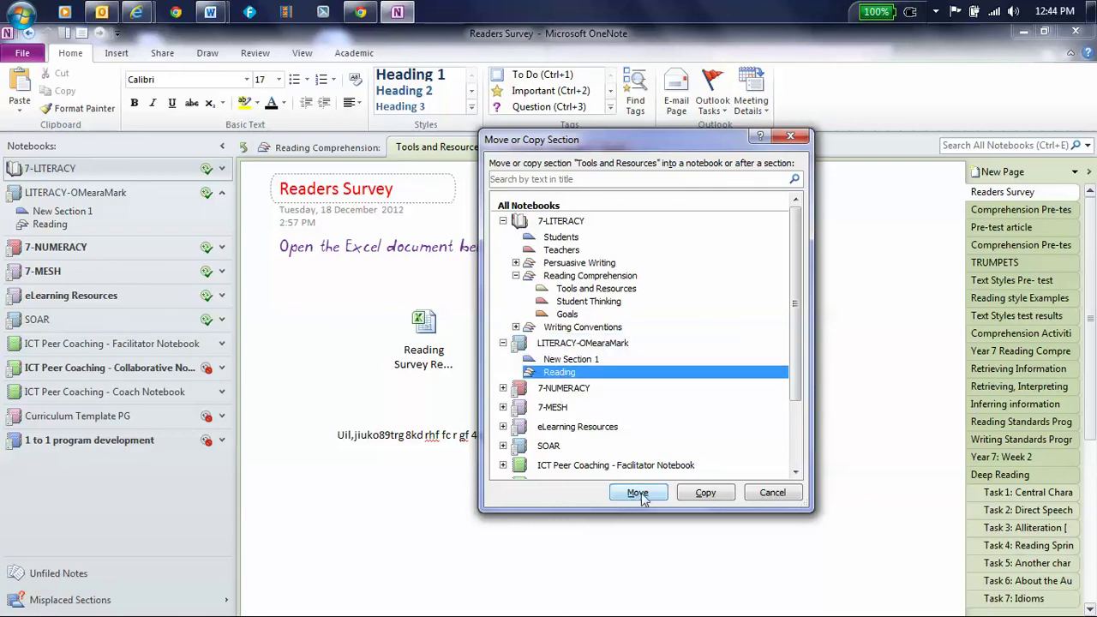
{"action": "left_click", "coordinate": [701, 495]}
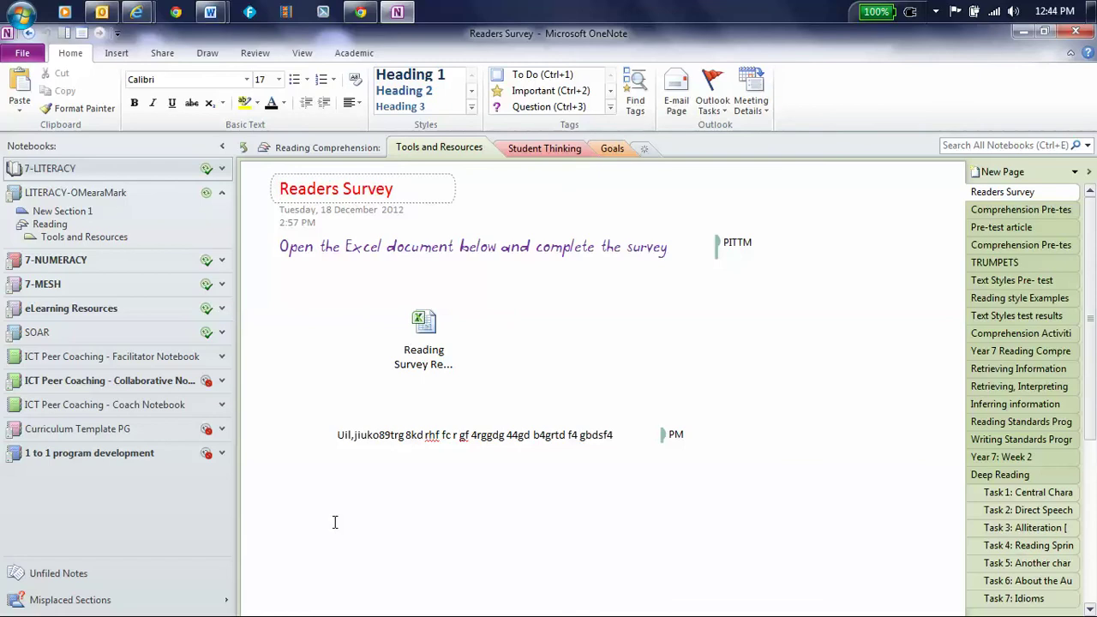
{"action": "left_click", "coordinate": [65, 195]}
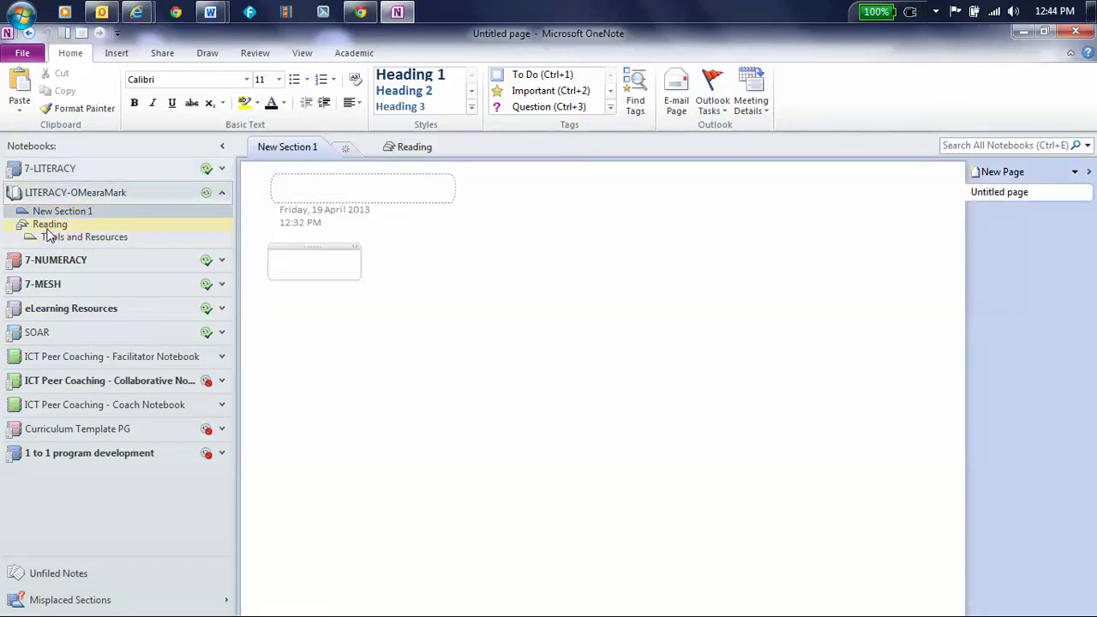
{"action": "left_click", "coordinate": [62, 239]}
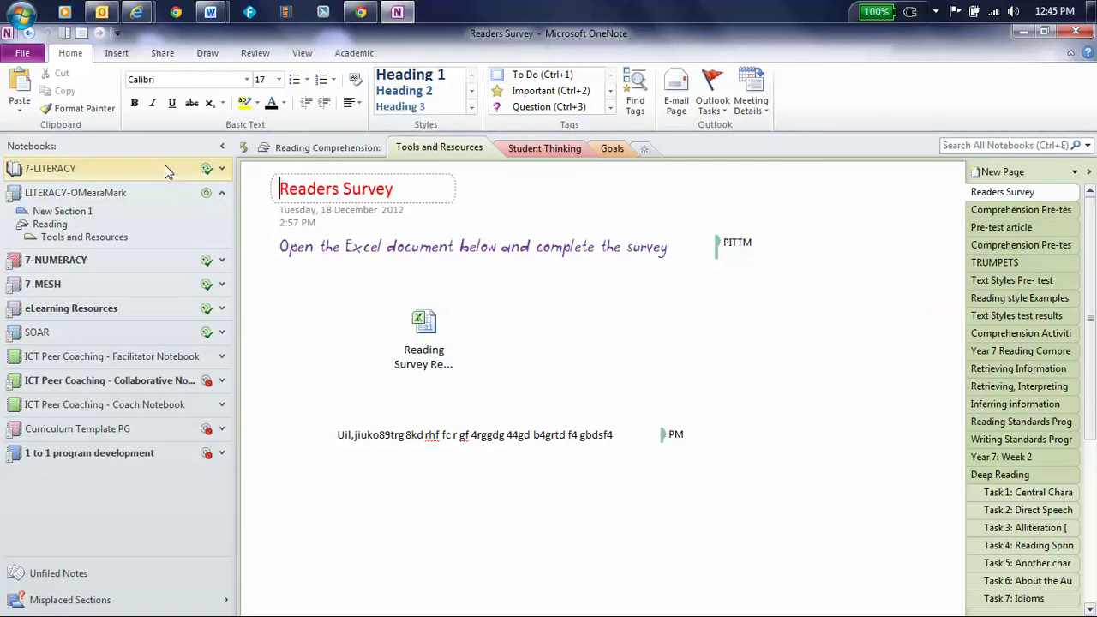
{"action": "right_click", "coordinate": [547, 152]}
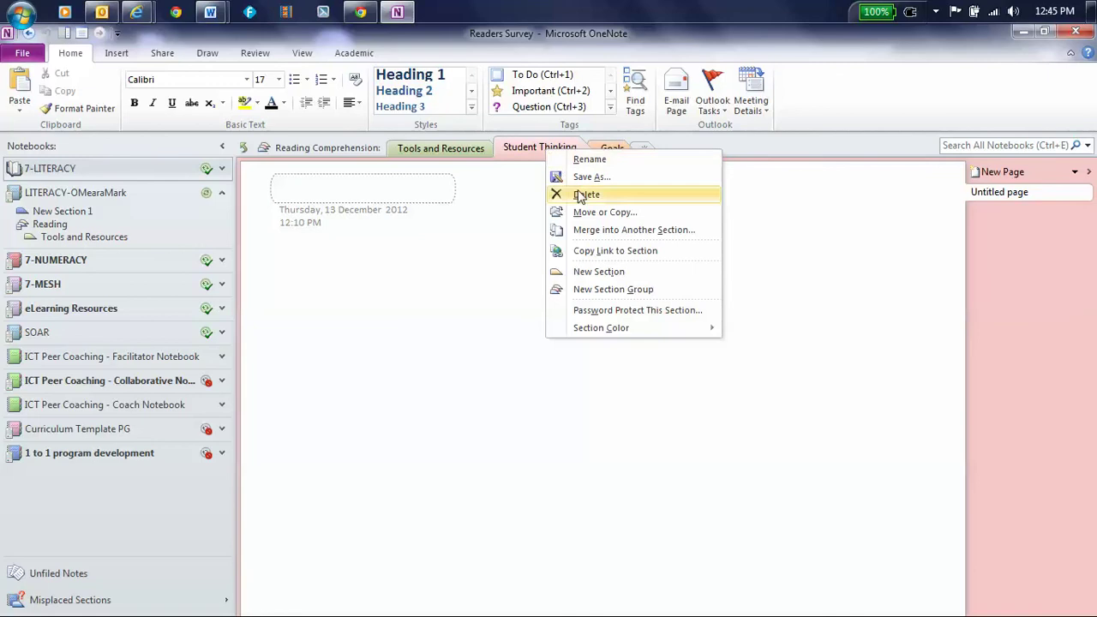
{"action": "left_click", "coordinate": [600, 213]}
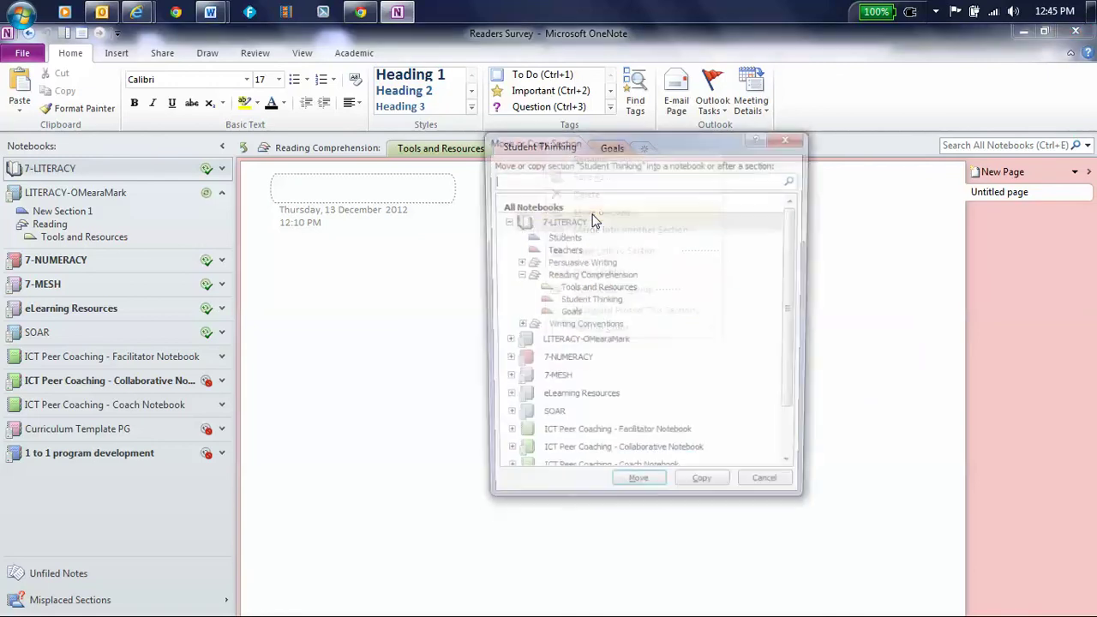
{"action": "left_click", "coordinate": [503, 343]}
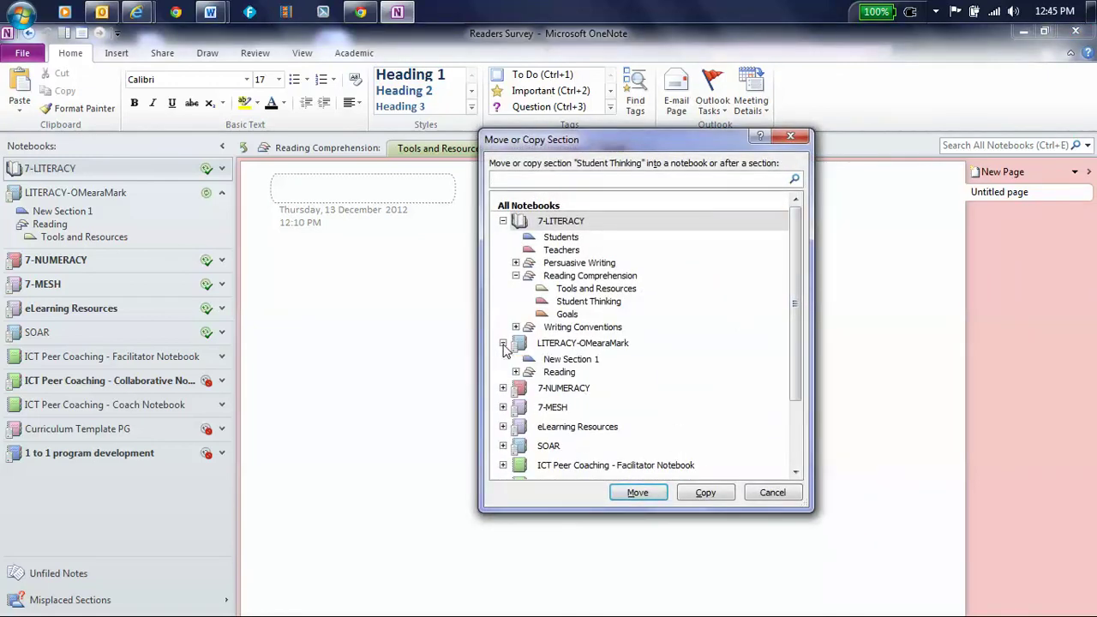
{"action": "left_click", "coordinate": [559, 372]}
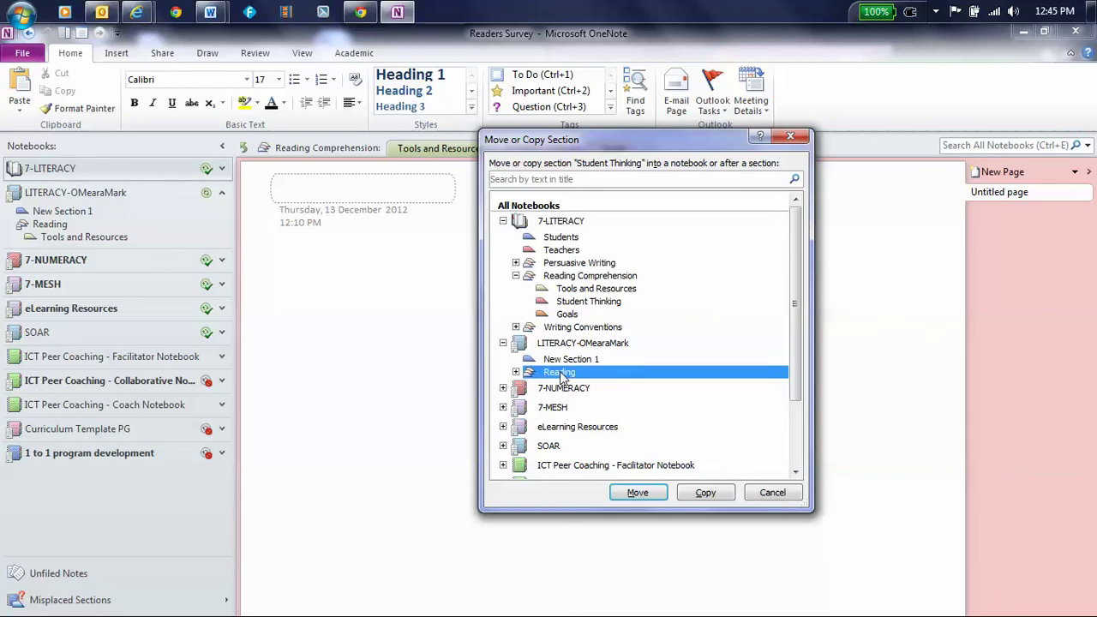
{"action": "left_click", "coordinate": [705, 493]}
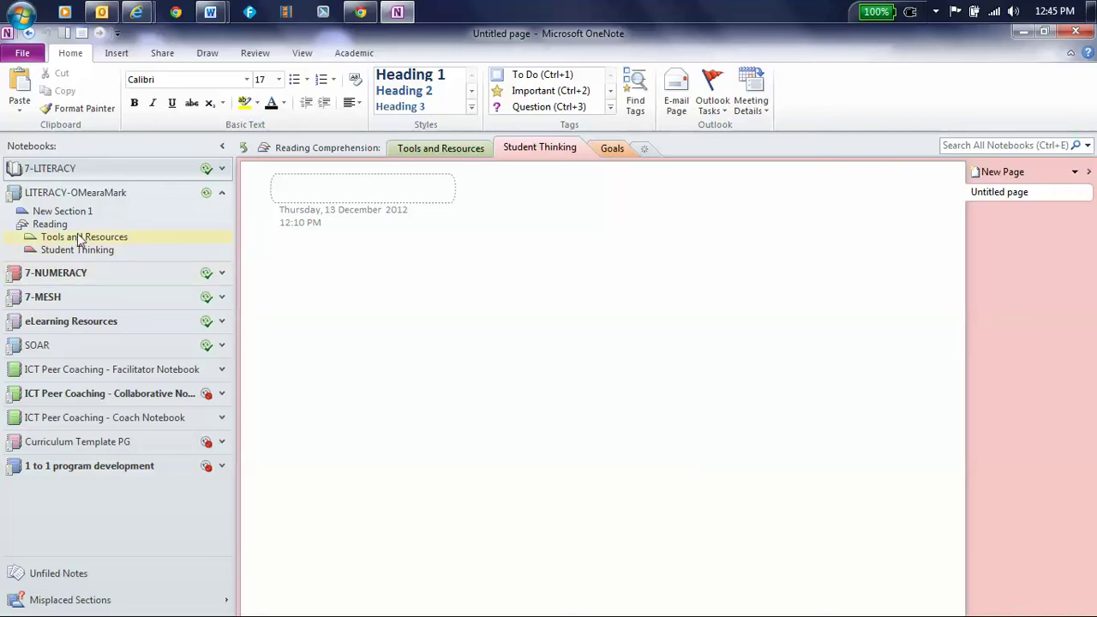
Open Task 1: Central Character in the copied Tools and Resources and type placeholder 'fsdfsd' as the name answer.
{"action": "left_click", "coordinate": [76, 193]}
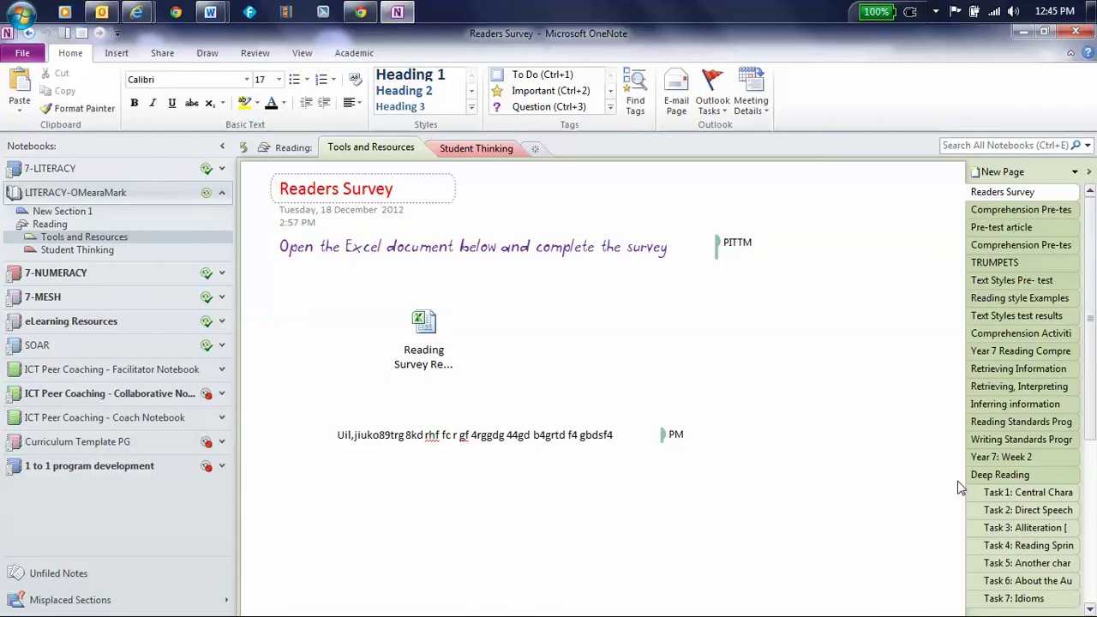
{"action": "left_click", "coordinate": [1003, 496]}
{"action": "left_click", "coordinate": [505, 333]}
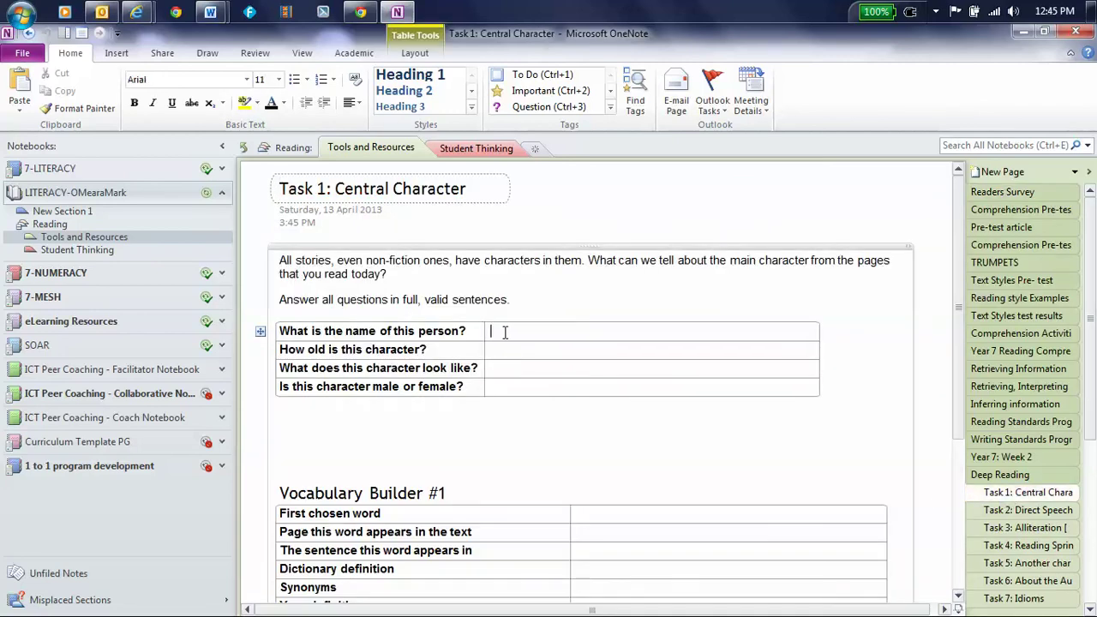
{"action": "type", "text": "fsdfsd"}
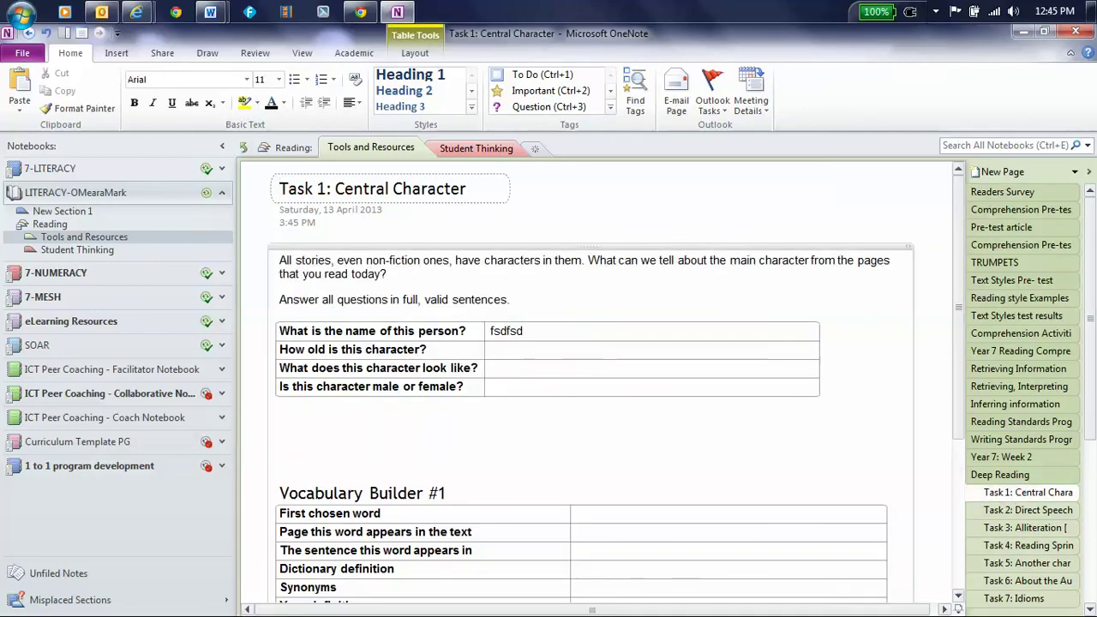